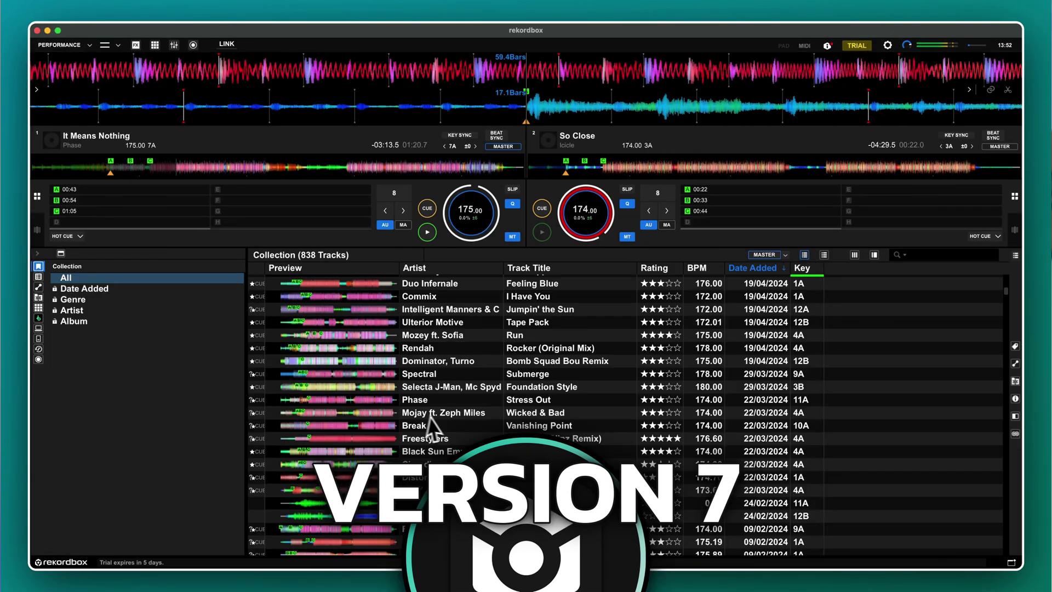
Open the JUMP UP playlist and expand the palettes to list ANTHEMS, JUMP UP, JUNGLE and NEURO tracks.
{"action": "left_click", "coordinate": [433, 451]}
{"action": "left_click", "coordinate": [438, 412], "text": "super"}
{"action": "left_click", "coordinate": [540, 348], "text": "super"}
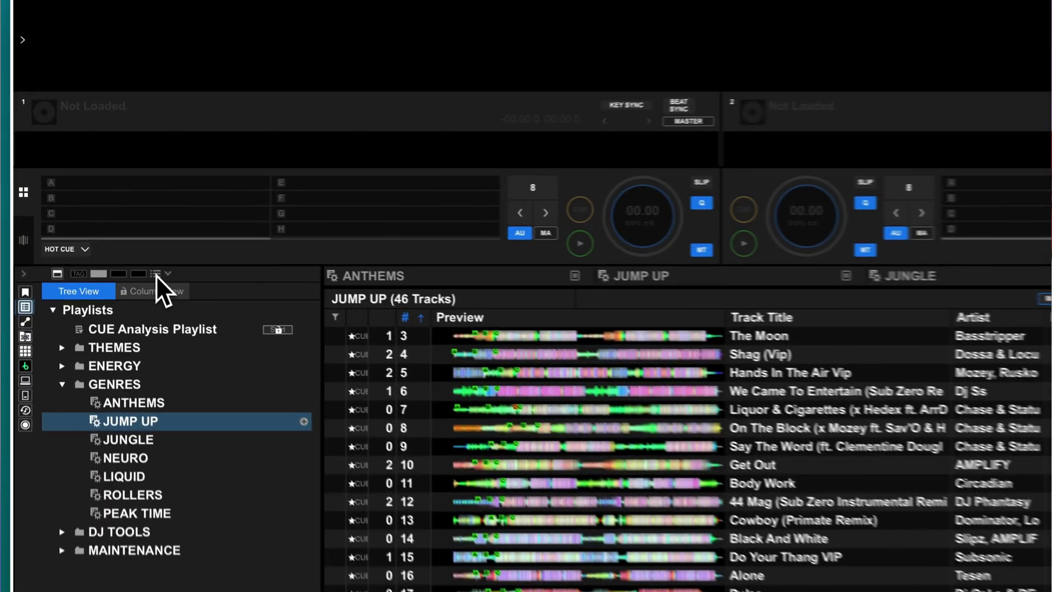
{"action": "left_click", "coordinate": [134, 253]}
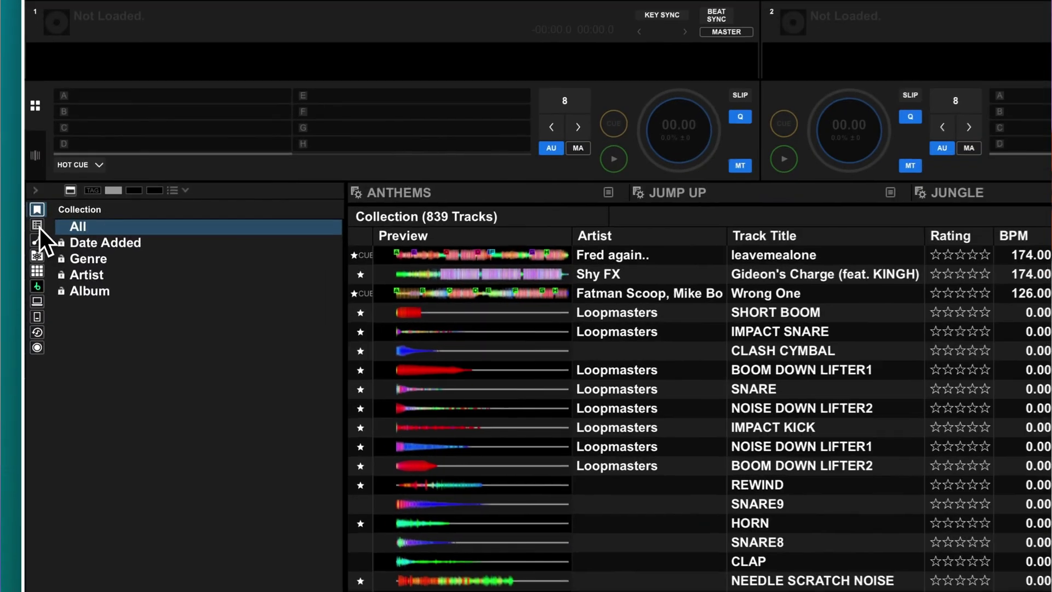
Browse the sidebar's Related Tracks, Beatport, Explorer and Histories sections.
{"action": "left_click", "coordinate": [37, 225]}
{"action": "left_click", "coordinate": [38, 241]}
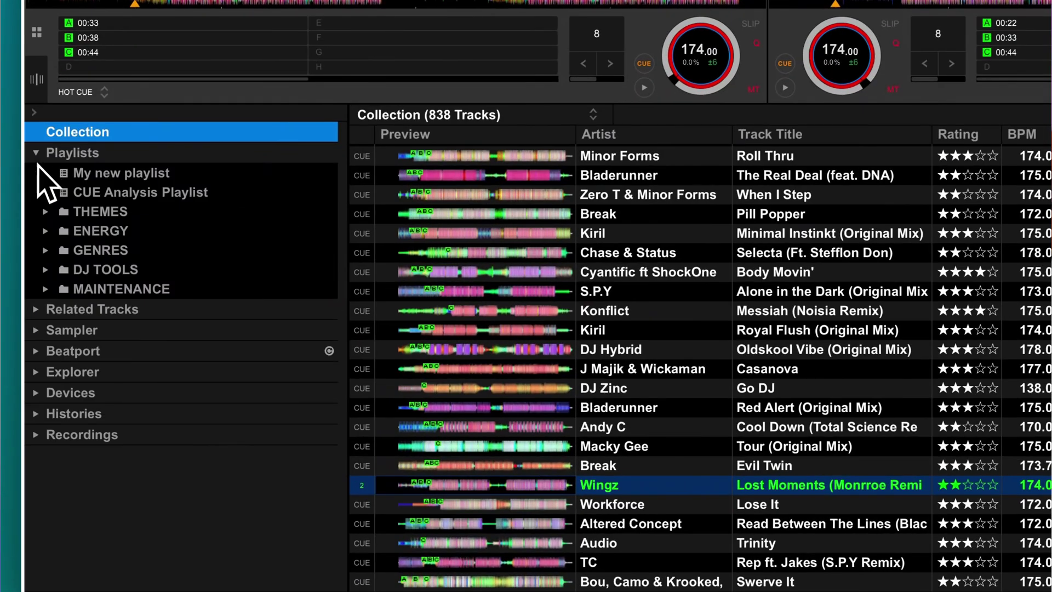
{"action": "left_click", "coordinate": [37, 310]}
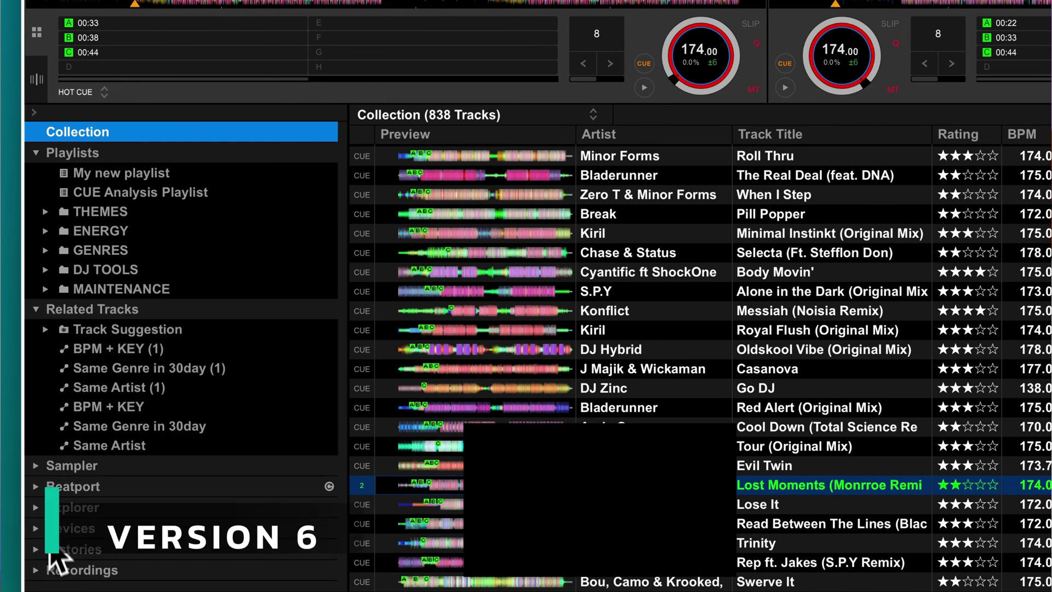
{"action": "scroll", "coordinate": [40, 471], "scroll_direction": "down", "scroll_amount": 2}
{"action": "left_click", "coordinate": [36, 497]}
{"action": "left_click", "coordinate": [36, 515]}
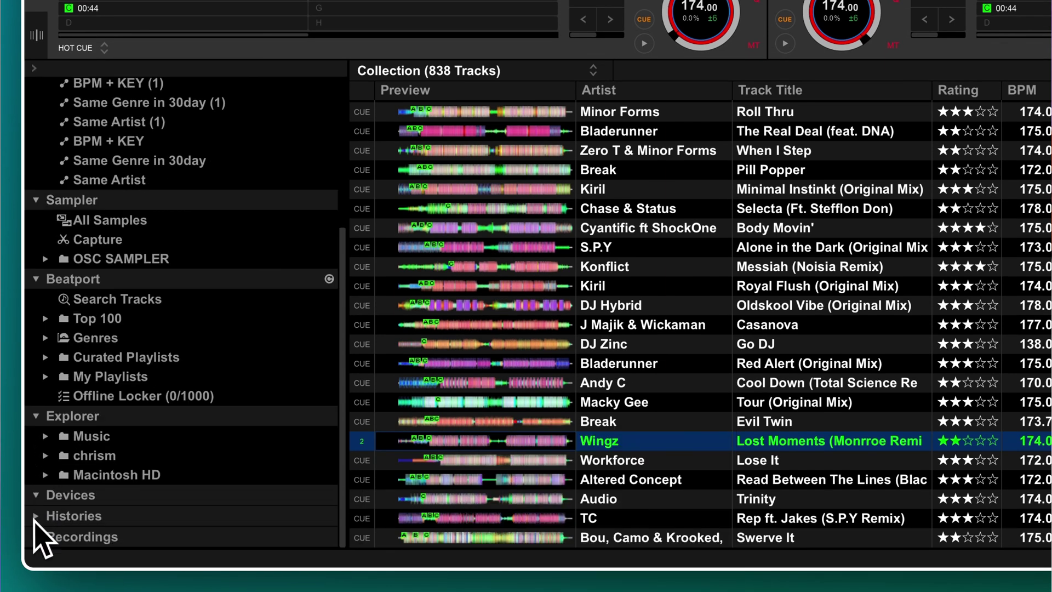
{"action": "left_click", "coordinate": [35, 515]}
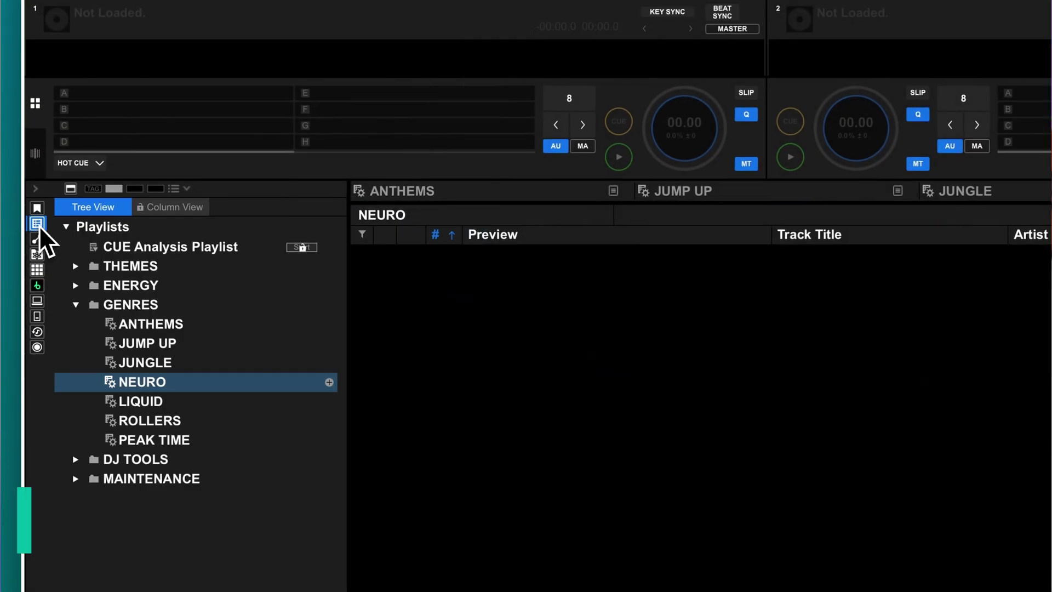
Look at the Sampler, then return the sidebar to the Playlists tree of 610 tracks.
{"action": "left_click", "coordinate": [38, 287]}
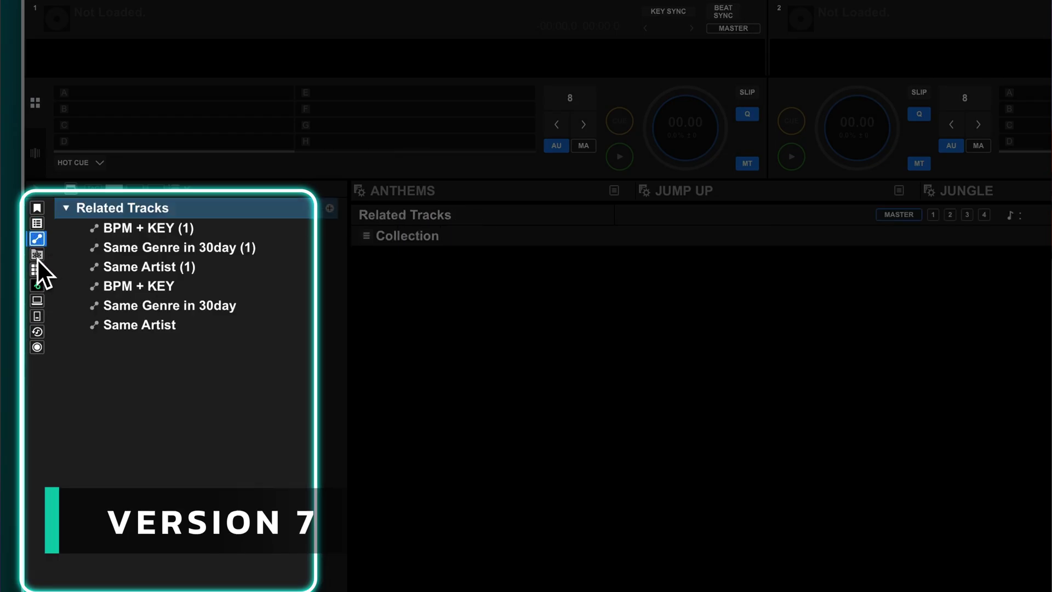
{"action": "left_click", "coordinate": [36, 255]}
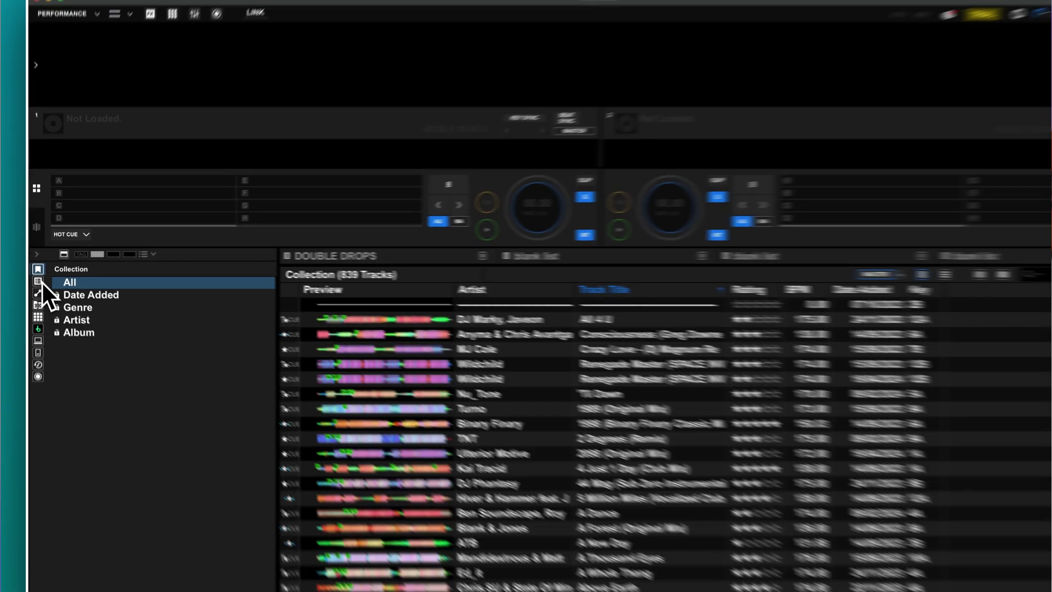
{"action": "left_click", "coordinate": [39, 277]}
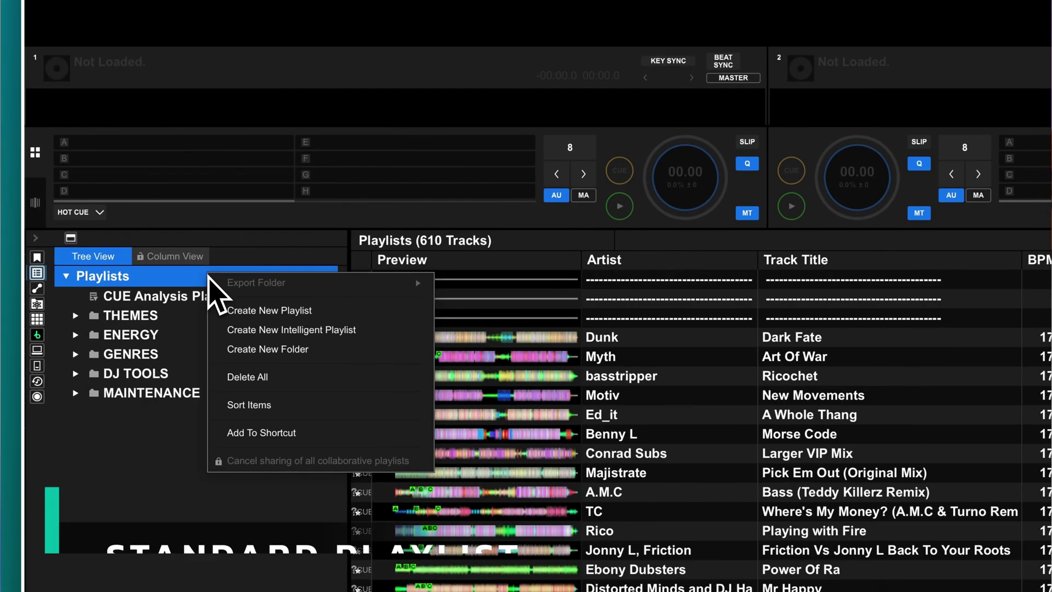
Create a new playlist named Colon Wobblers under Playlists.
{"action": "left_click", "coordinate": [238, 309]}
{"action": "type", "text": "Colon Wobblers"}
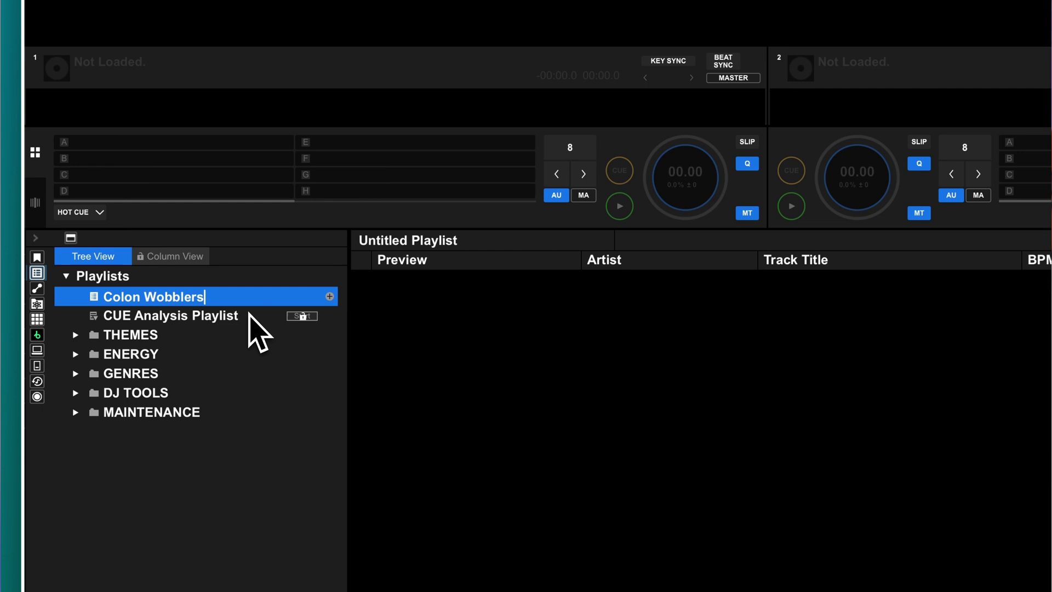
{"action": "key", "text": "Return"}
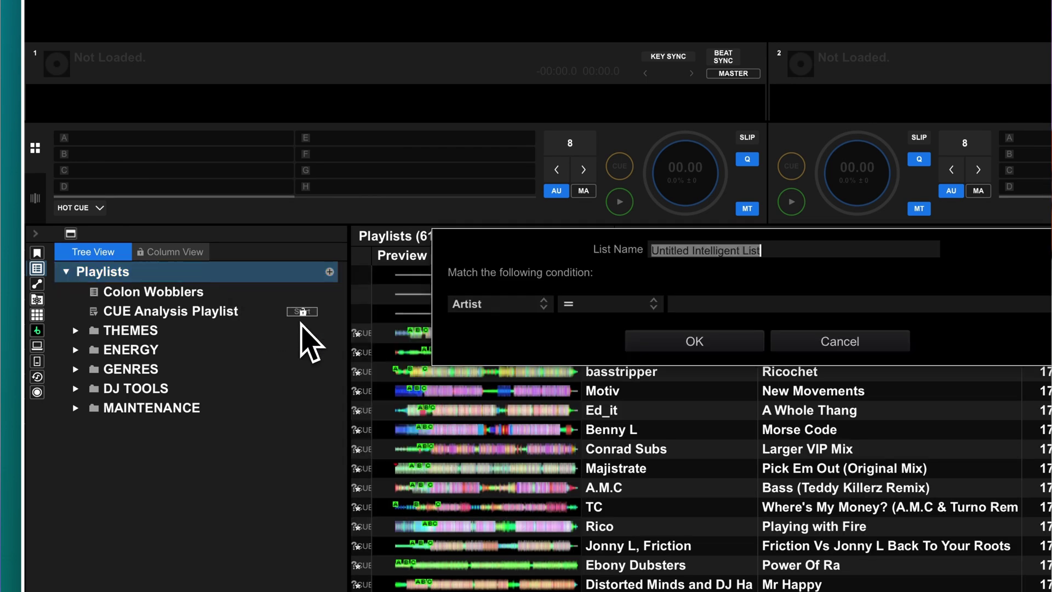
Create the Bone Marrow Melters intelligent playlist matching Rating 4 stars, and add the Kitchen Drawer folder.
{"action": "type", "text": "Bone Marrow "}
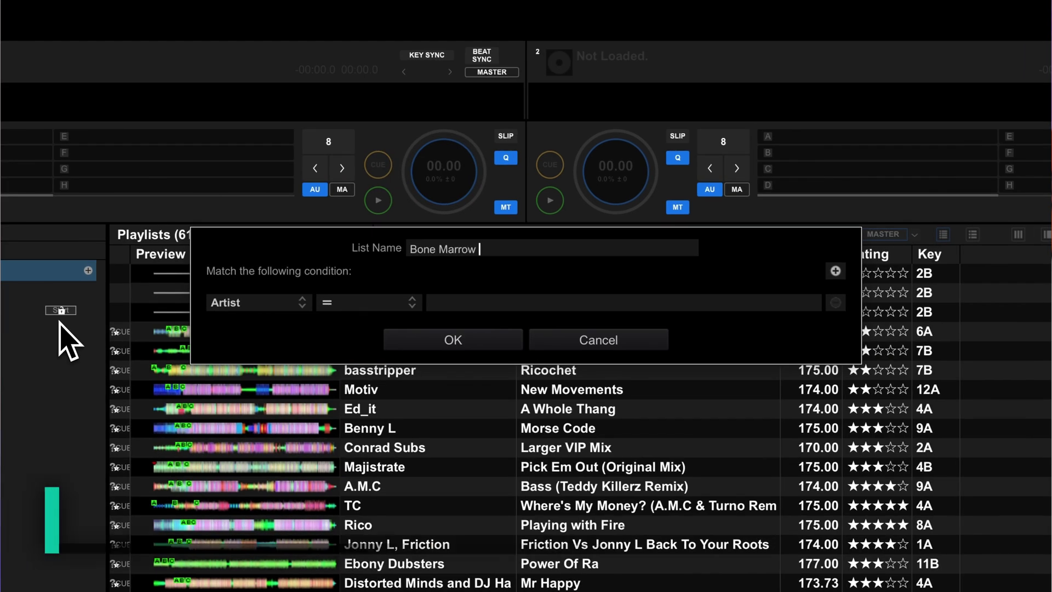
{"action": "type", "text": "Melters"}
{"action": "left_click", "coordinate": [258, 302]}
{"action": "left_click", "coordinate": [252, 583]}
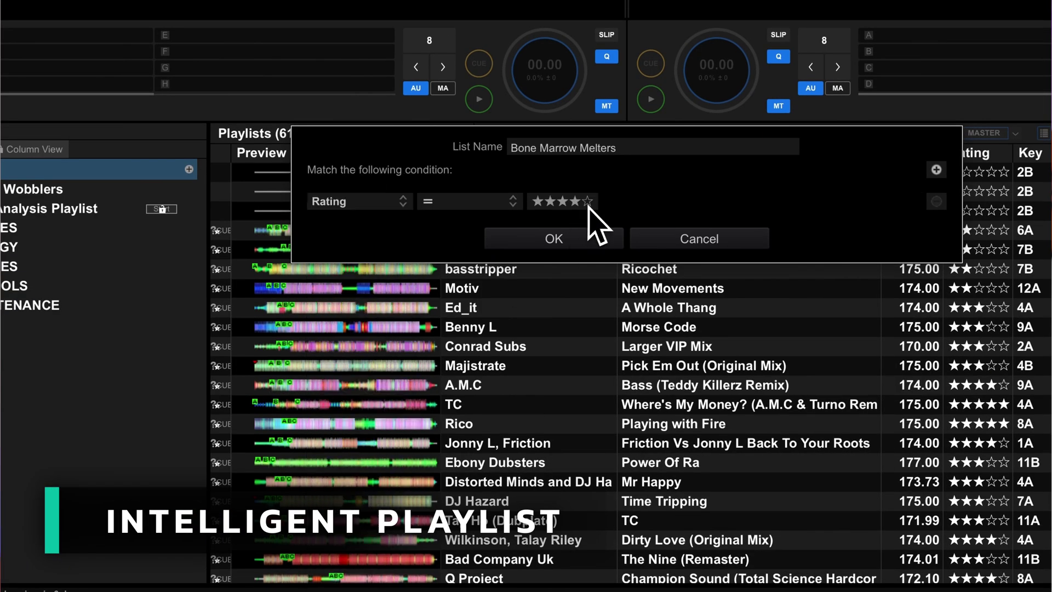
{"action": "left_click", "coordinate": [586, 240]}
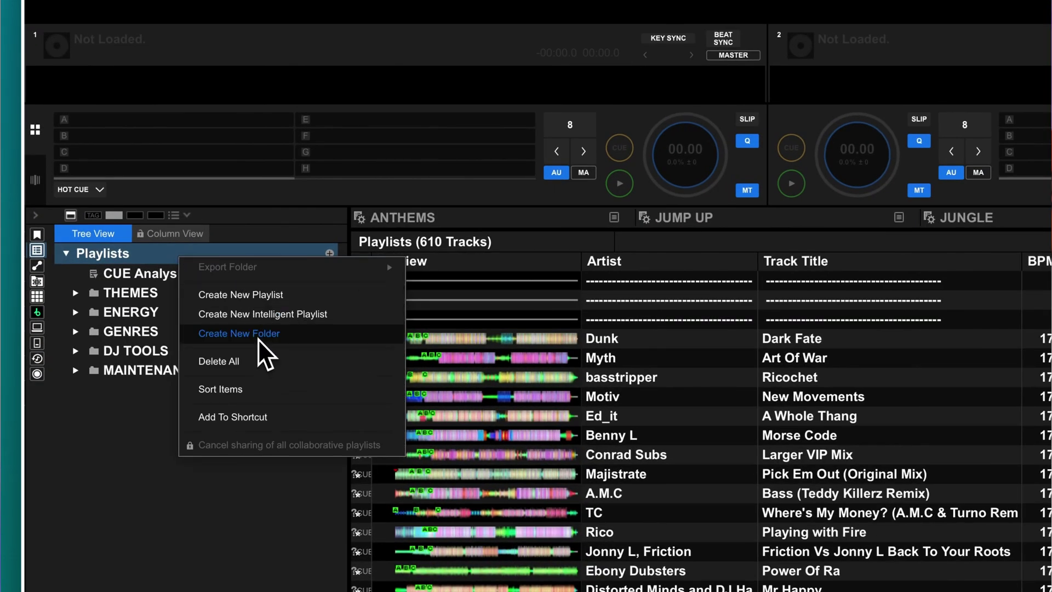
{"action": "left_click", "coordinate": [258, 334]}
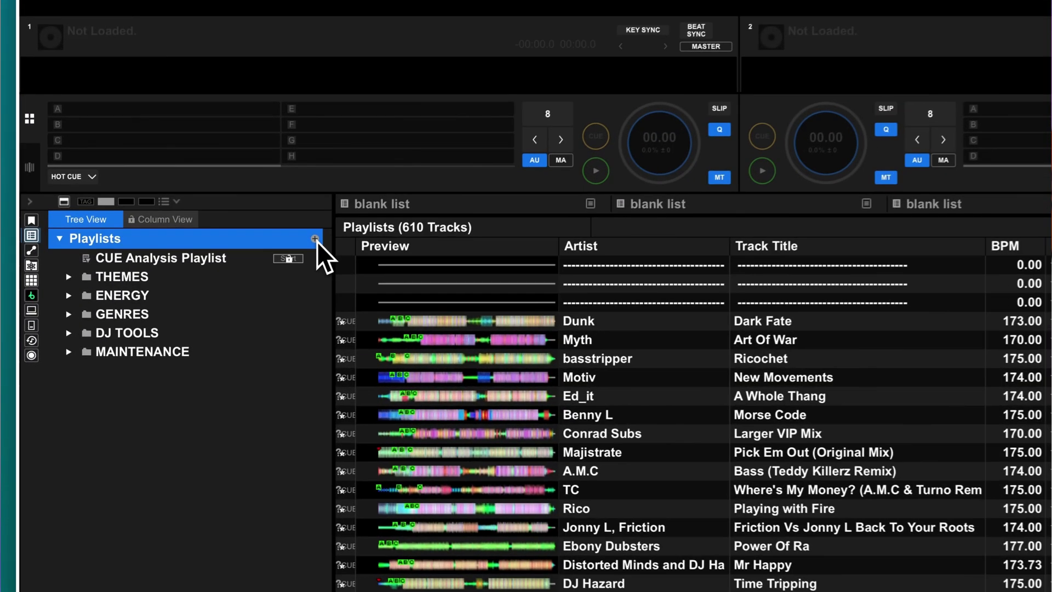
Create a new playlist named NuFunk under Playlists.
{"action": "left_click", "coordinate": [240, 285]}
{"action": "type", "text": "NuFunk"}
{"action": "key", "text": "Return"}
Fill NuFunk with all 16 NuFunk folder files, and add Asylum to My new playlist.
{"action": "key", "text": "super+a"}
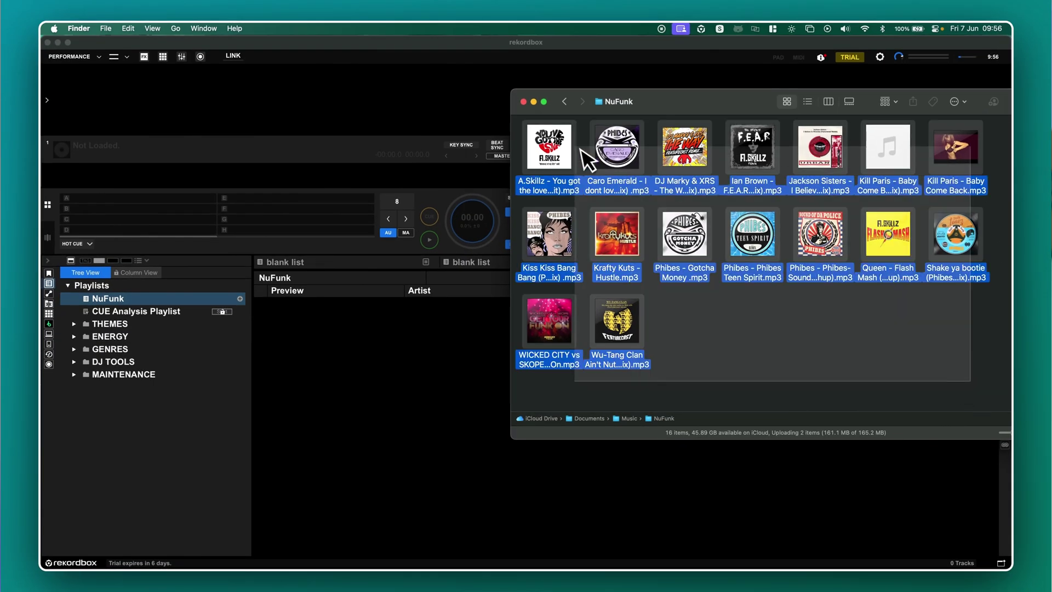
{"action": "left_click_drag", "start_coordinate": [587, 148], "coordinate": [372, 428]}
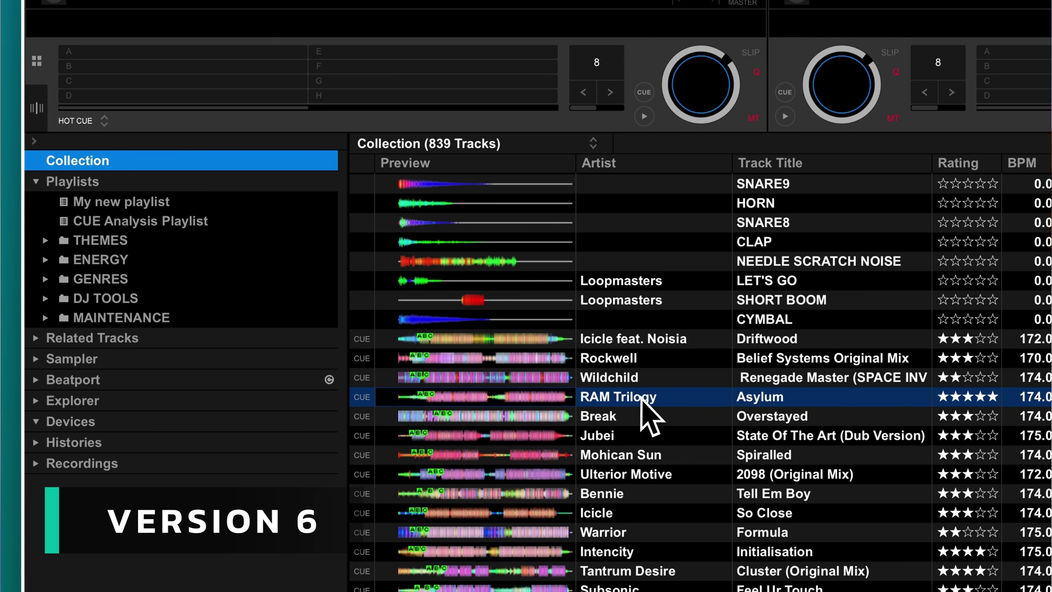
{"action": "left_click_drag", "start_coordinate": [649, 416], "coordinate": [151, 204]}
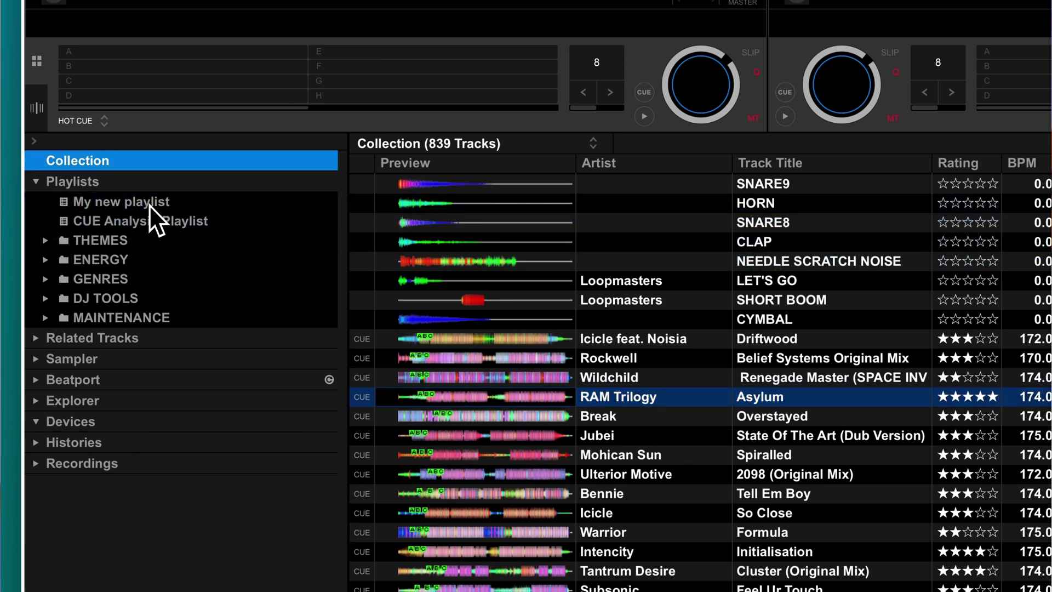
{"action": "left_click", "coordinate": [149, 205]}
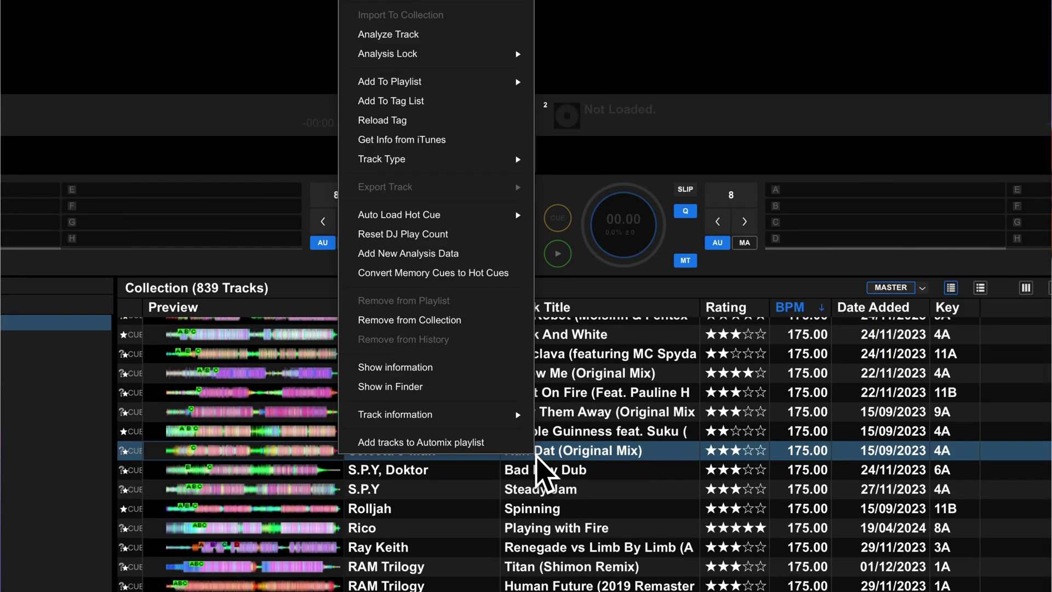
Send Run Dat (Original Mix) to Colon Wobblers through the Add To Playlist submenu.
{"action": "mouse_move", "coordinate": [512, 83]}
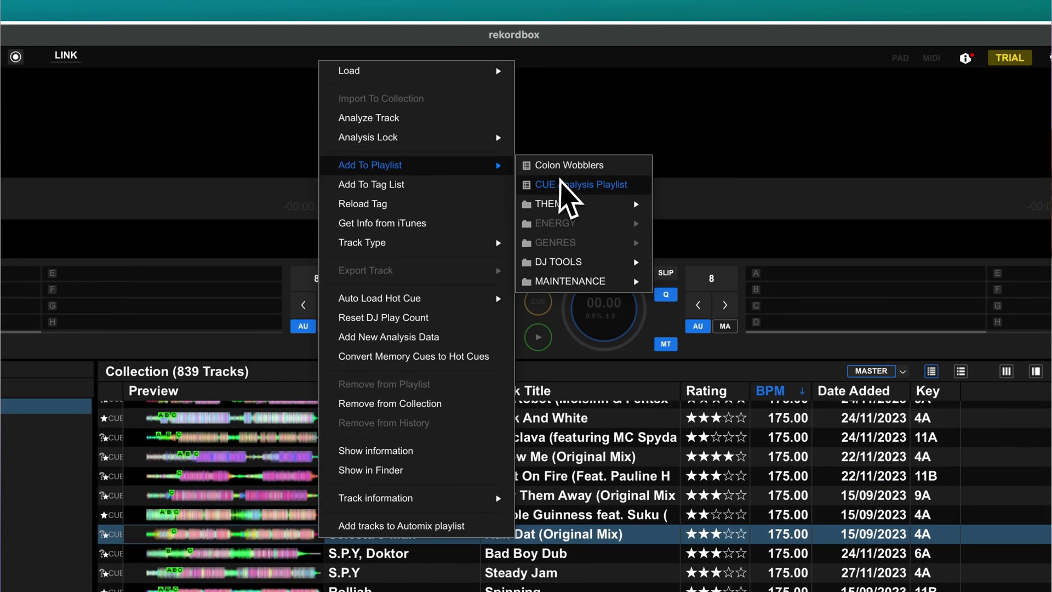
{"action": "left_click", "coordinate": [577, 170]}
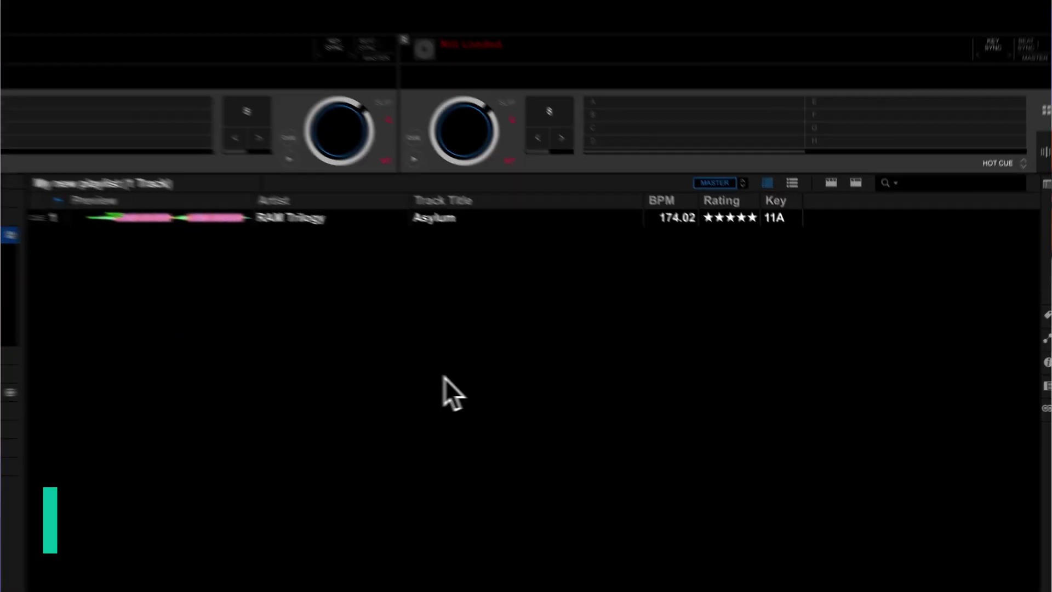
Open the sub browser and drag the Toxic remix from 2 STAR onto My new playlist.
{"action": "key", "text": "super+shift+b"}
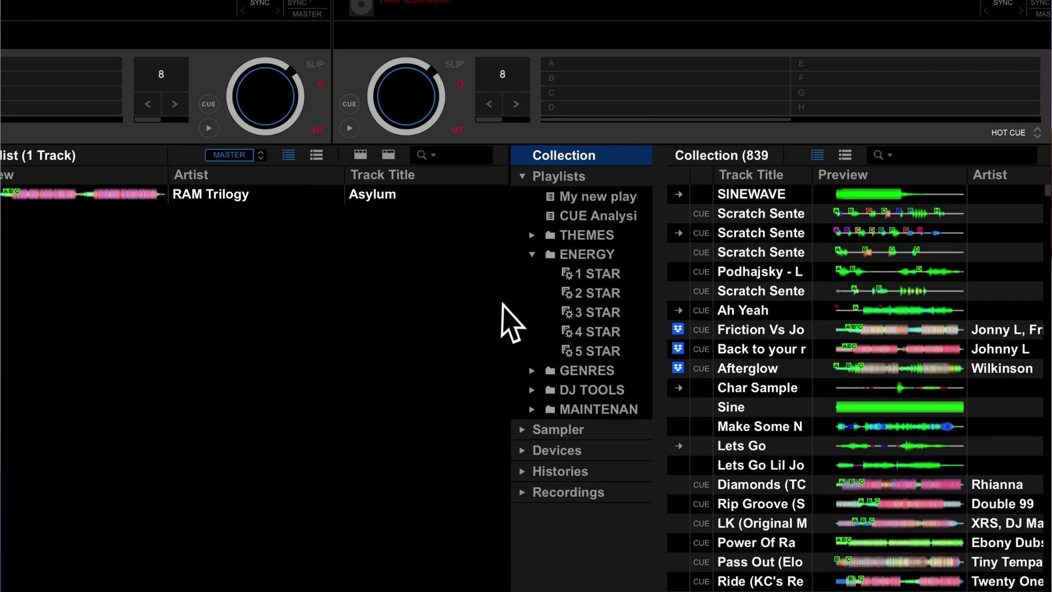
{"action": "left_click", "coordinate": [581, 276]}
{"action": "left_click", "coordinate": [585, 296]}
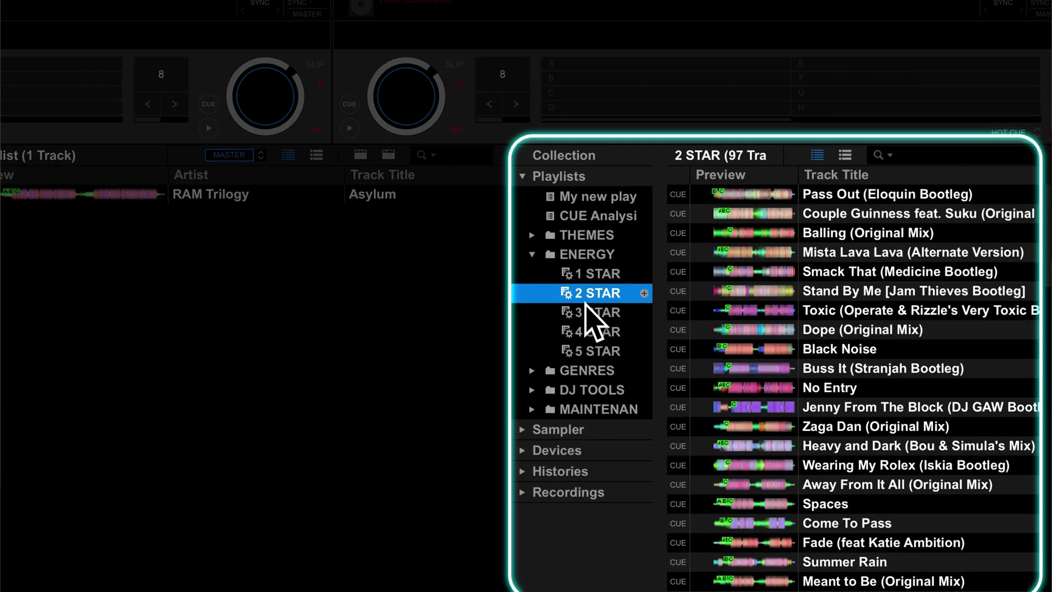
{"action": "left_click_drag", "start_coordinate": [877, 310], "coordinate": [238, 340]}
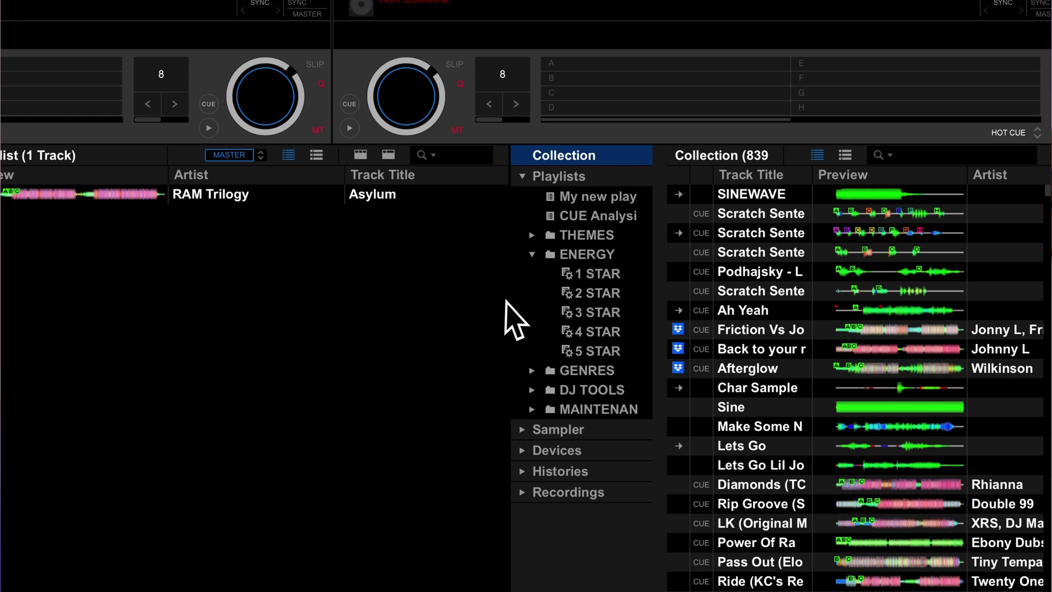
{"action": "left_click", "coordinate": [586, 280]}
{"action": "left_click", "coordinate": [585, 296]}
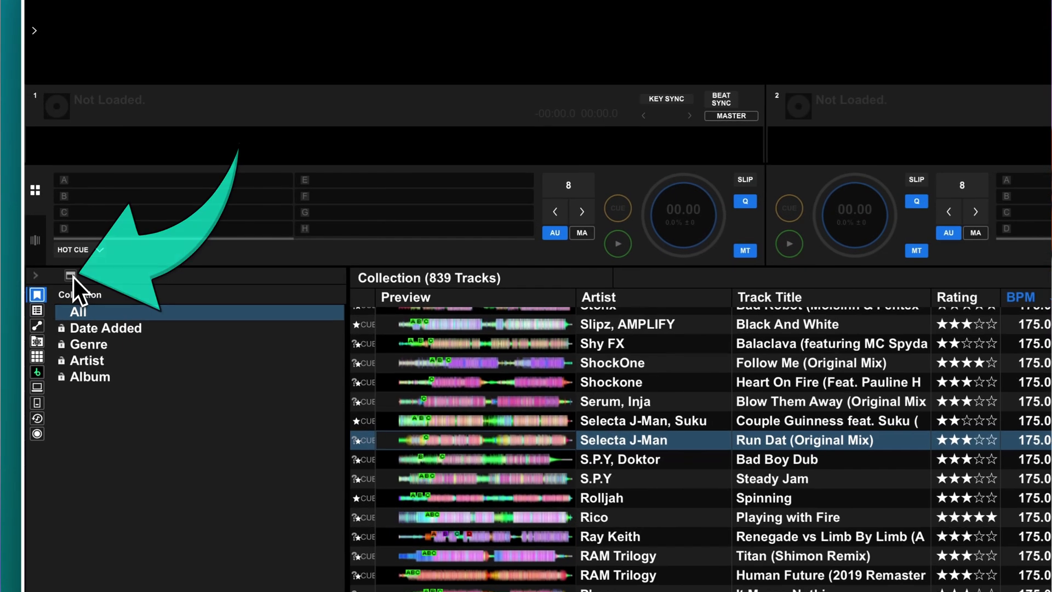
Open a side-by-side second browser showing the Playlists tree, and load a playlist into it.
{"action": "left_click", "coordinate": [60, 253]}
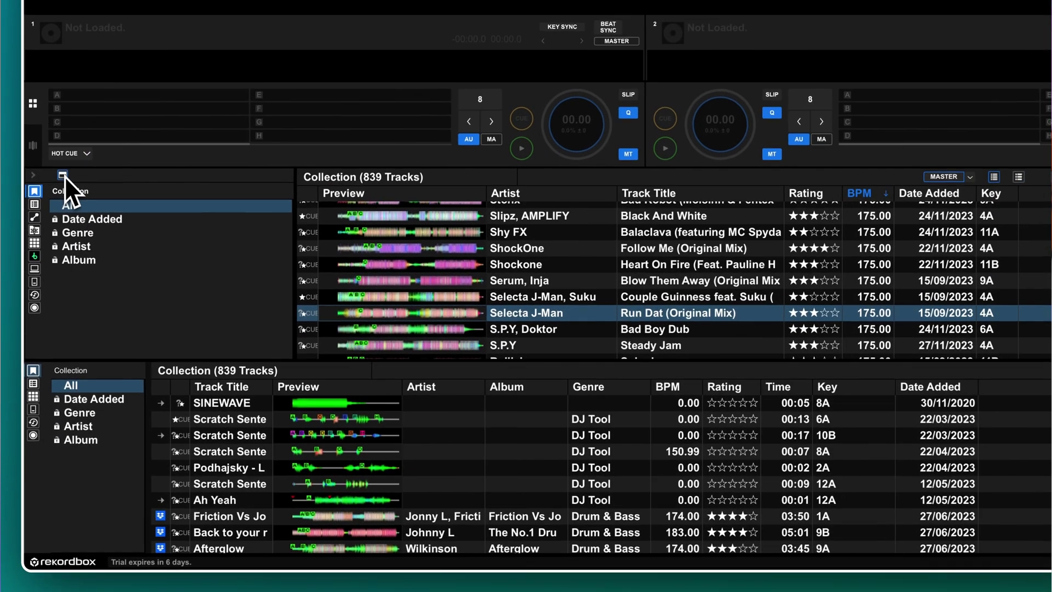
{"action": "left_click", "coordinate": [65, 175]}
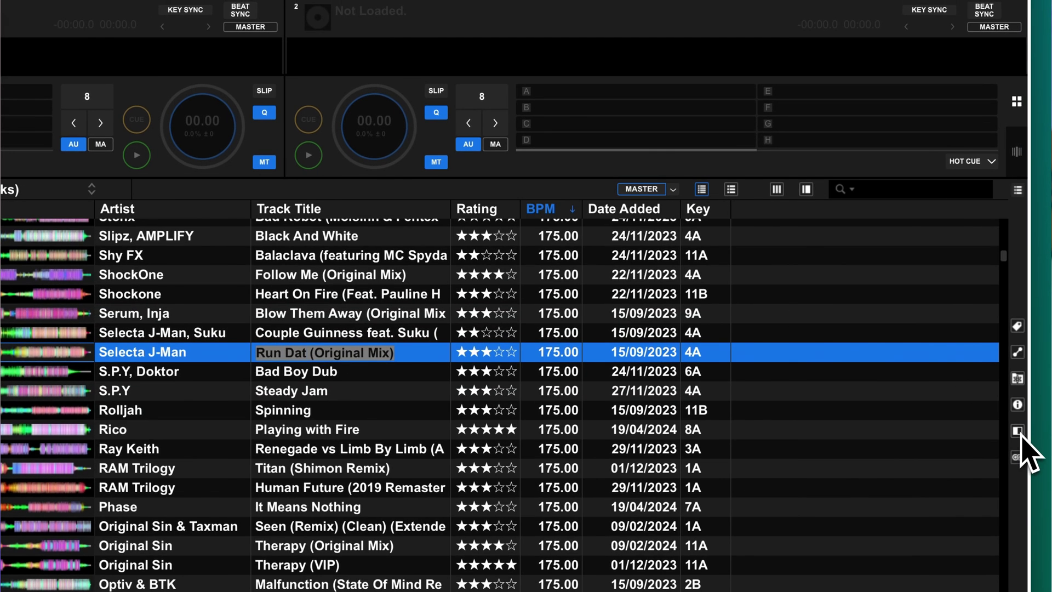
{"action": "left_click", "coordinate": [1019, 432]}
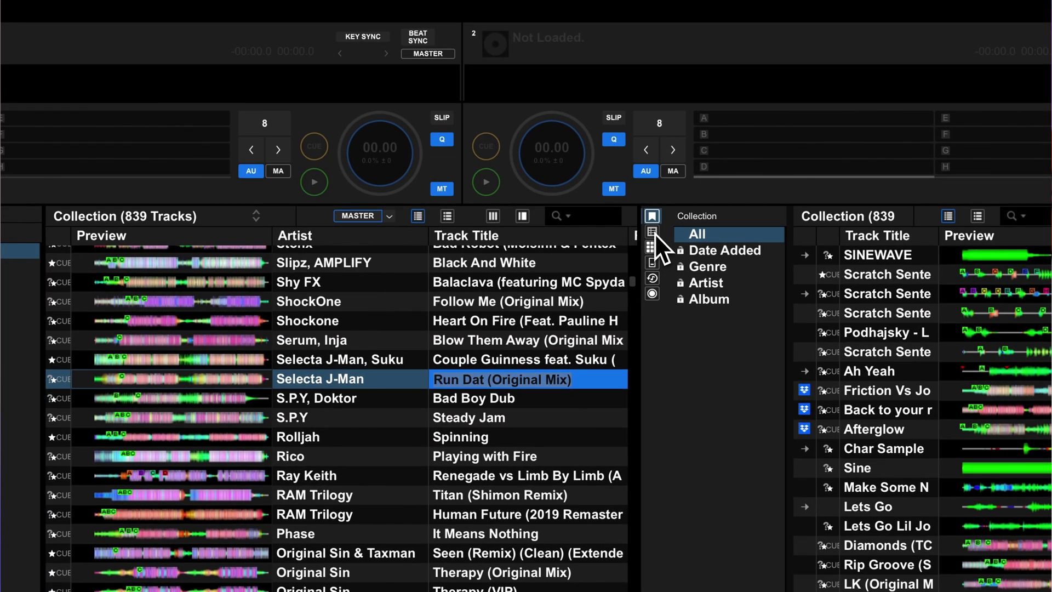
{"action": "left_click", "coordinate": [652, 232]}
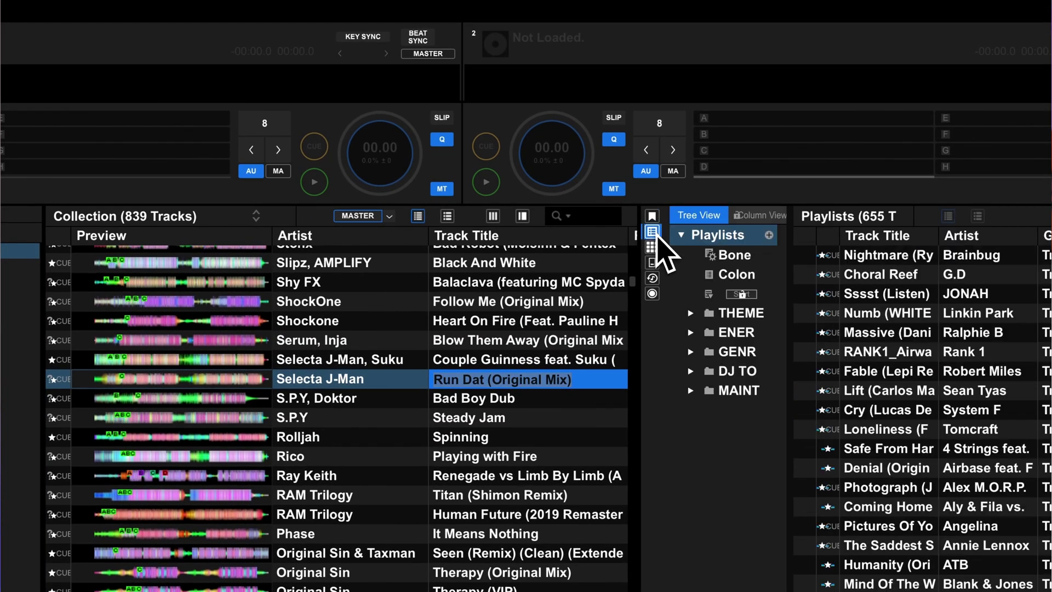
{"action": "left_click", "coordinate": [734, 276]}
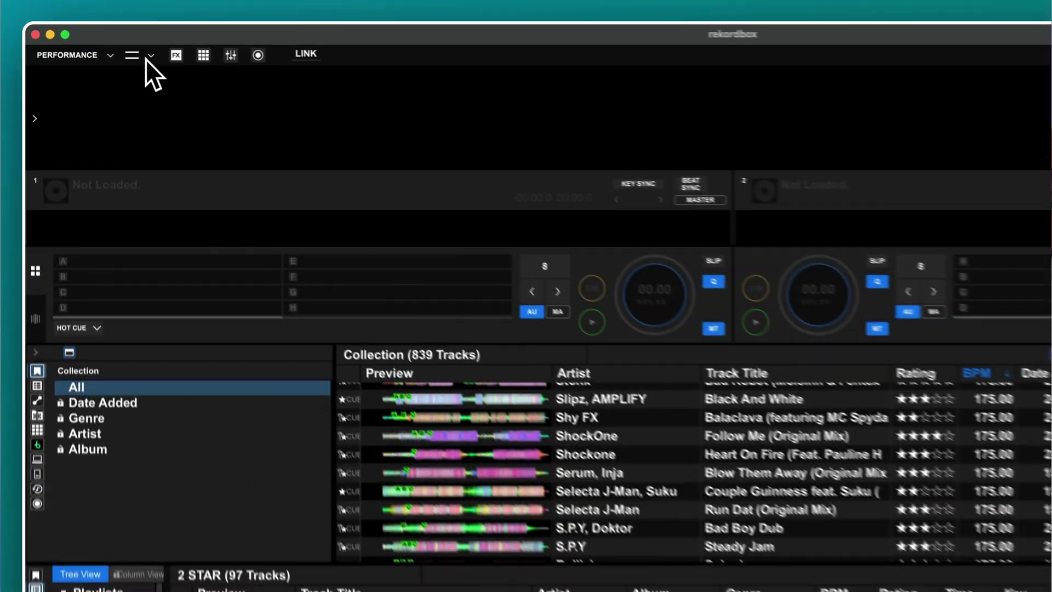
Choose the Browse layout from the screen layout dropdown.
{"action": "left_click", "coordinate": [117, 46]}
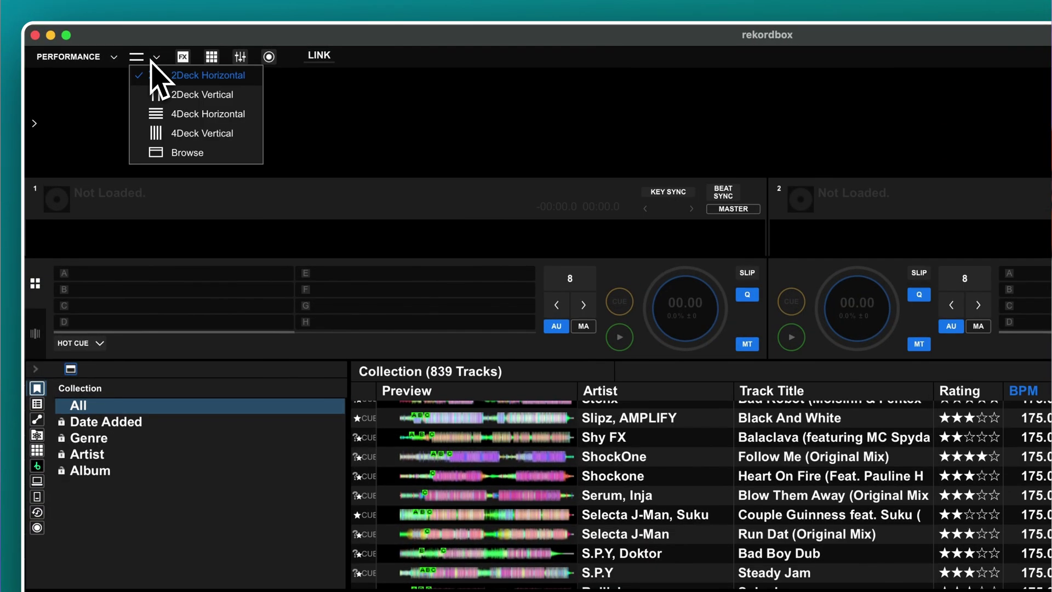
{"action": "left_click", "coordinate": [170, 155]}
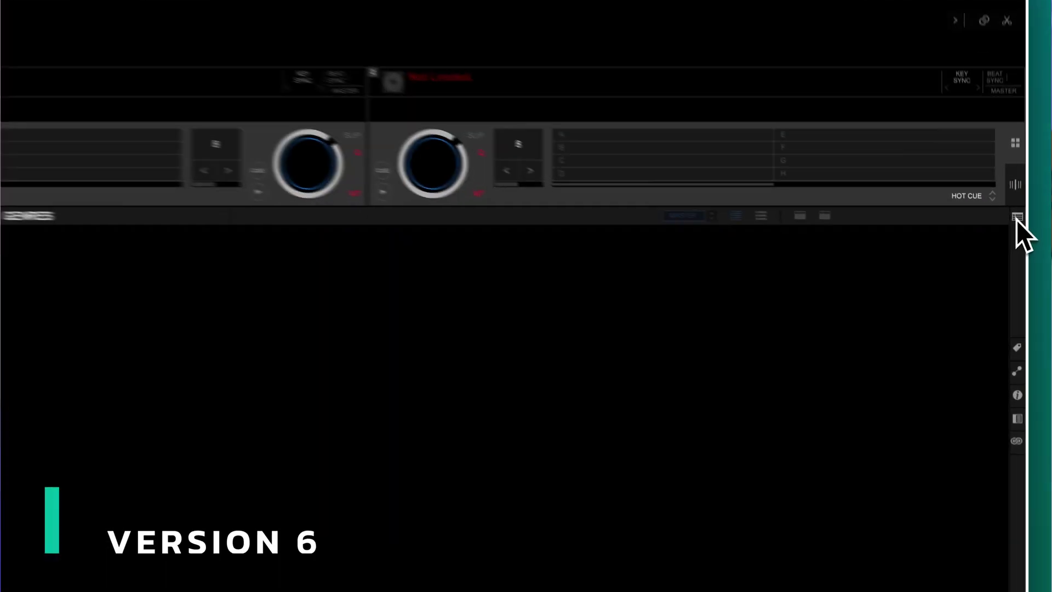
Drag ANTHEMS, JUMP UP and JUNGLE into the playlist palette slots, then reopen the palette.
{"action": "left_click", "coordinate": [1015, 238]}
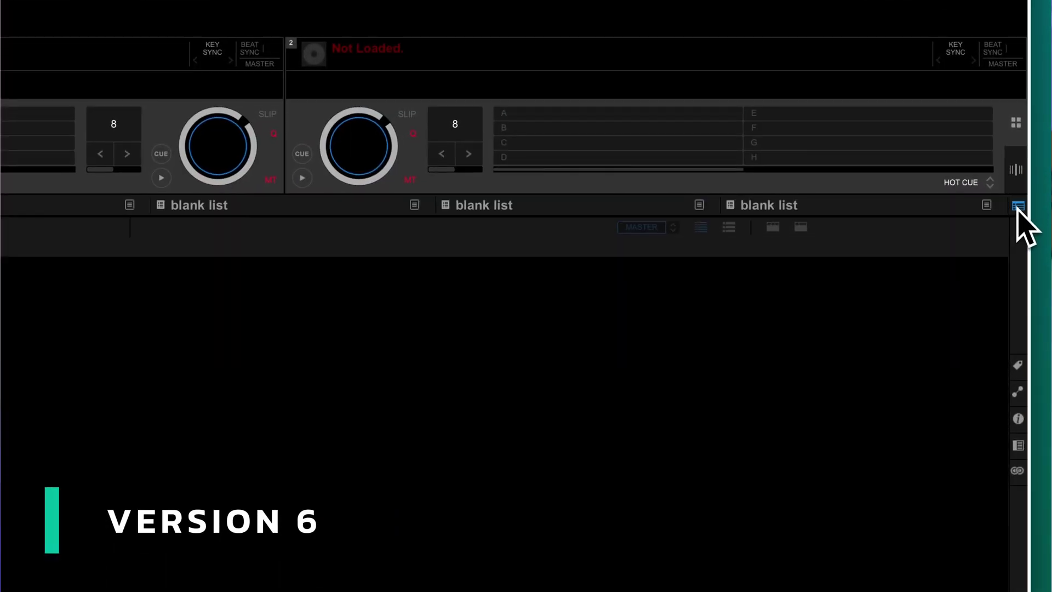
{"action": "left_click_drag", "start_coordinate": [150, 344], "coordinate": [149, 341]}
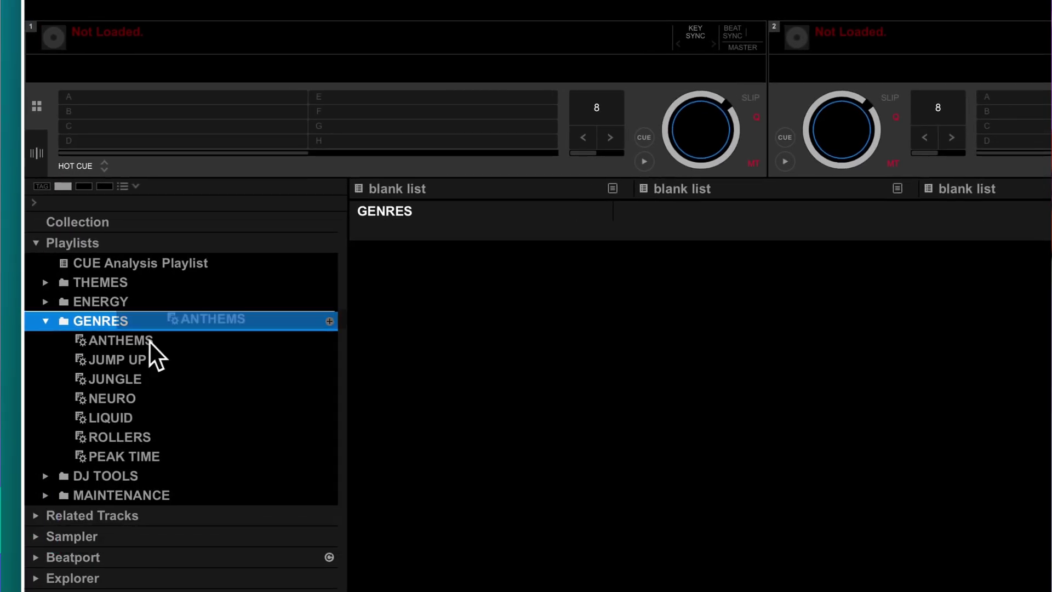
{"action": "left_click_drag", "start_coordinate": [472, 282], "coordinate": [707, 193]}
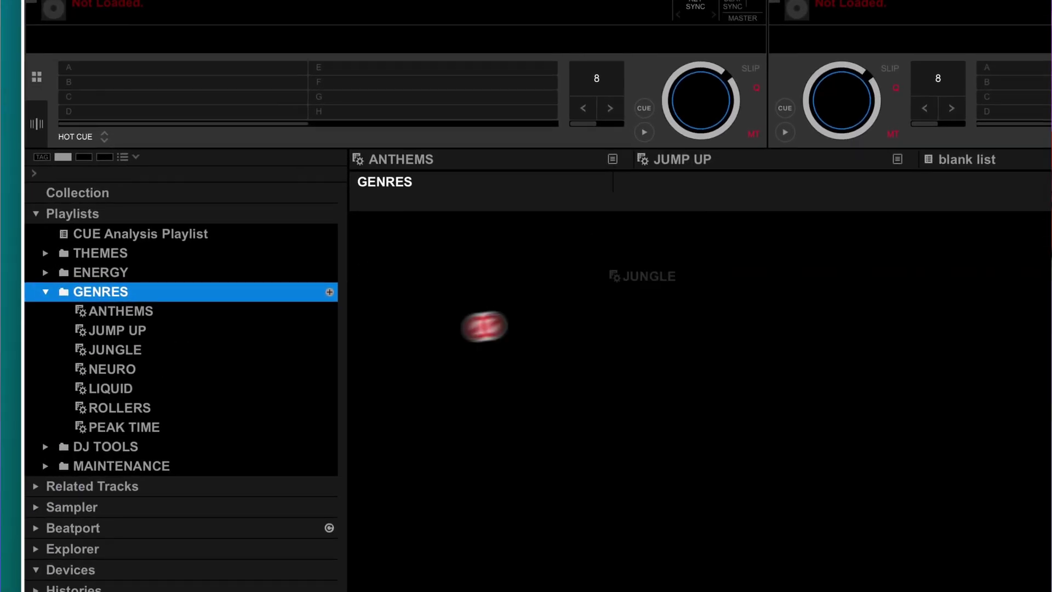
{"action": "left_click_drag", "start_coordinate": [484, 327], "coordinate": [991, 185]}
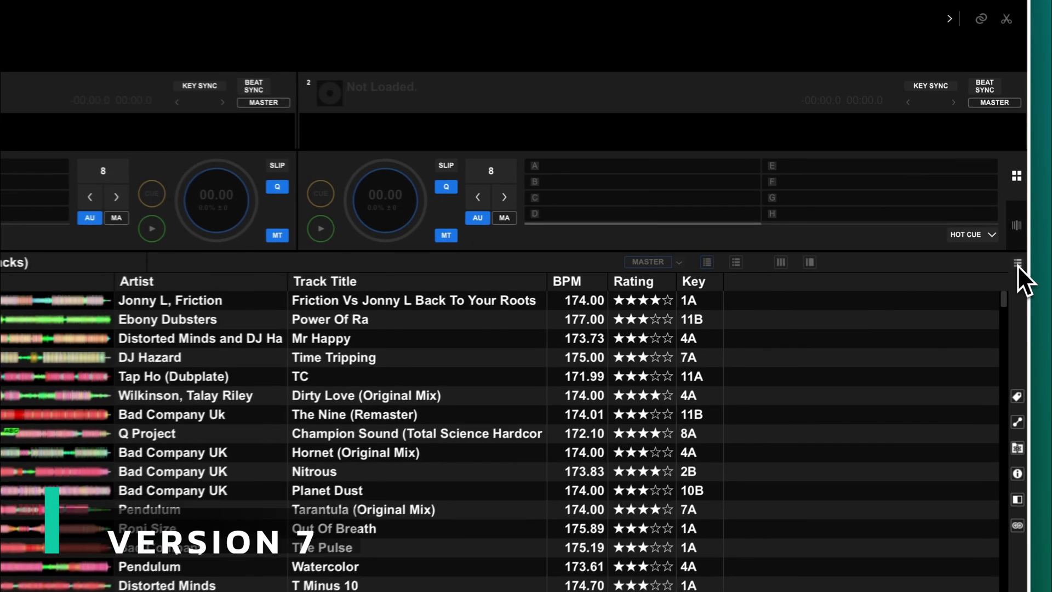
{"action": "left_click", "coordinate": [1014, 256]}
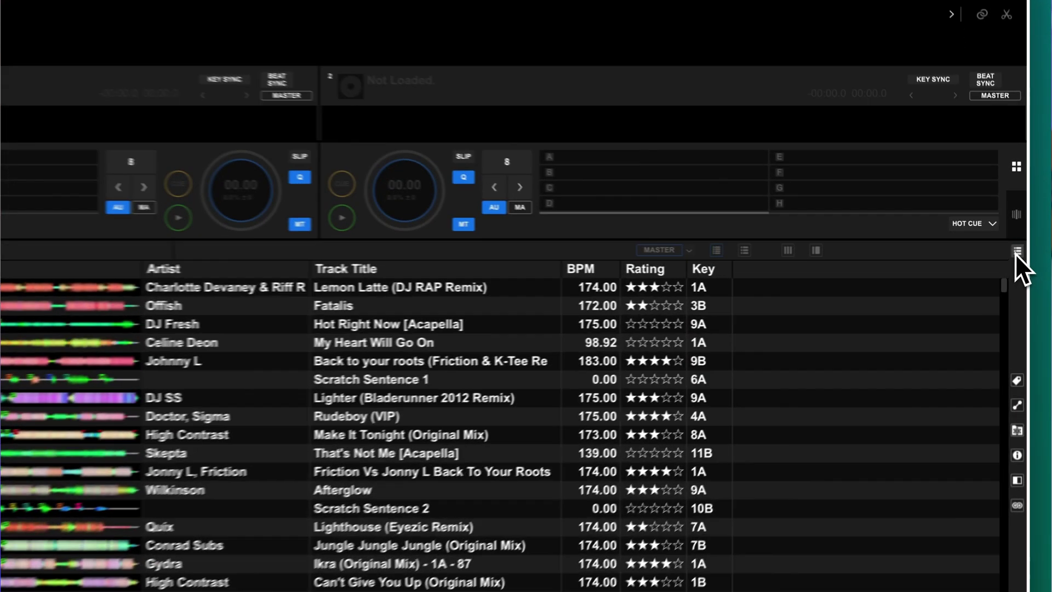
Load Ear wax removers, Kitty litter and Mixtape for Mojaxx into the three palette slots.
{"action": "left_click", "coordinate": [1016, 251]}
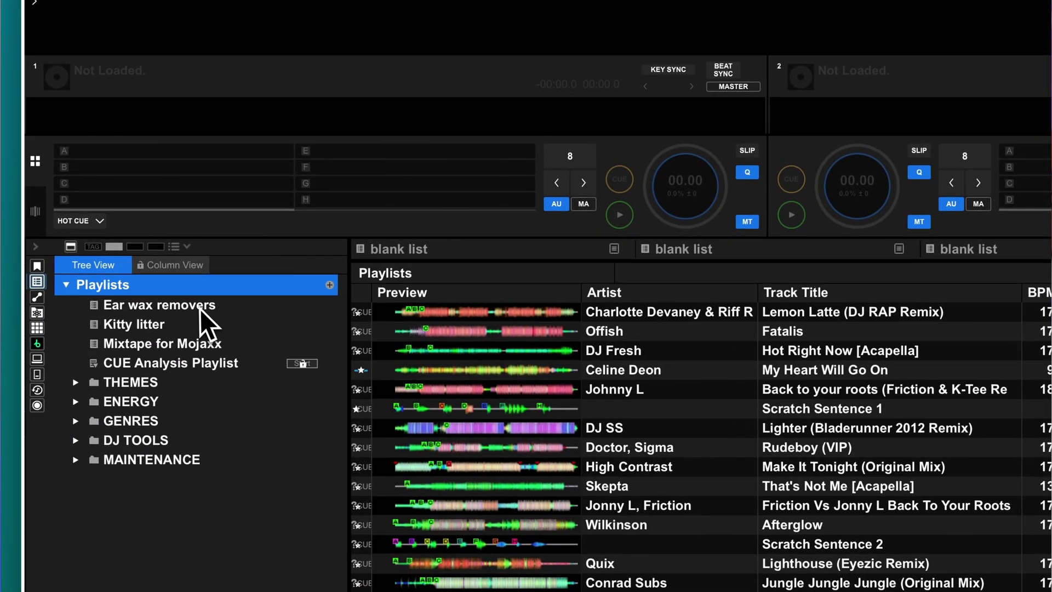
{"action": "left_click_drag", "start_coordinate": [202, 307], "coordinate": [386, 288]}
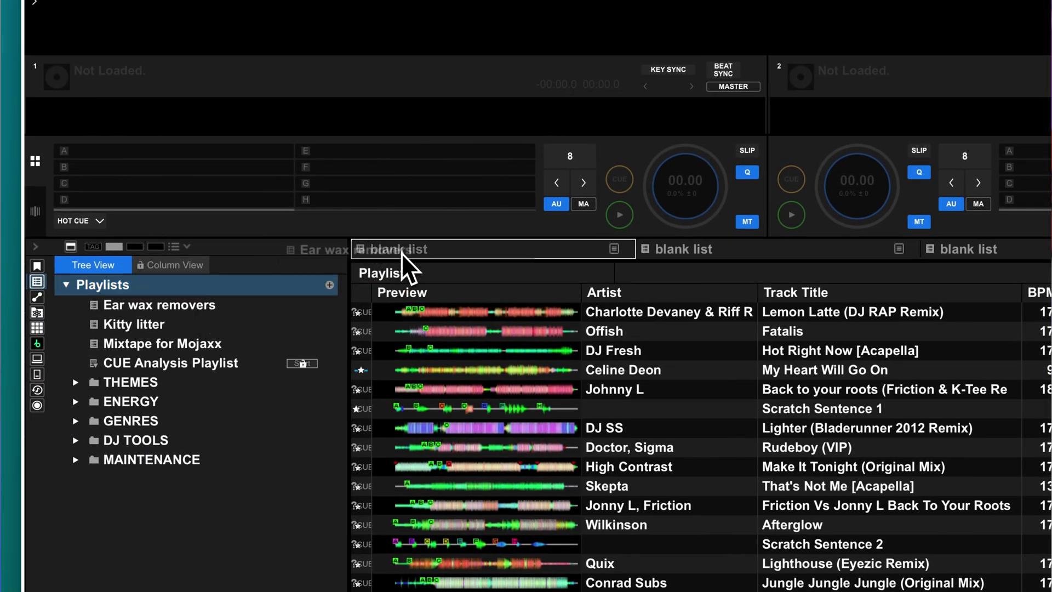
{"action": "left_click_drag", "start_coordinate": [173, 324], "coordinate": [657, 249]}
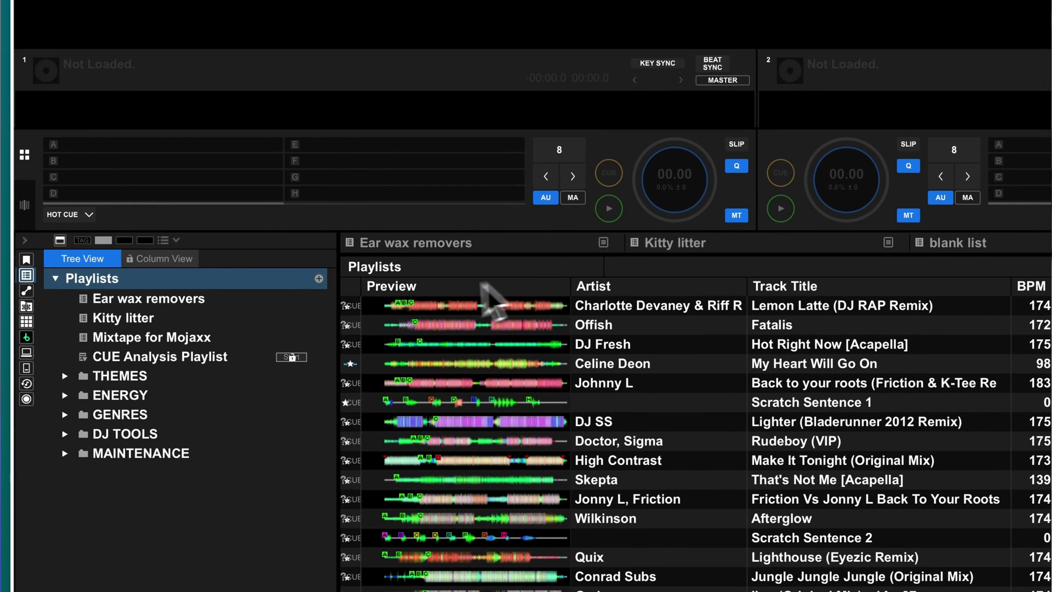
{"action": "left_click_drag", "start_coordinate": [164, 337], "coordinate": [978, 244]}
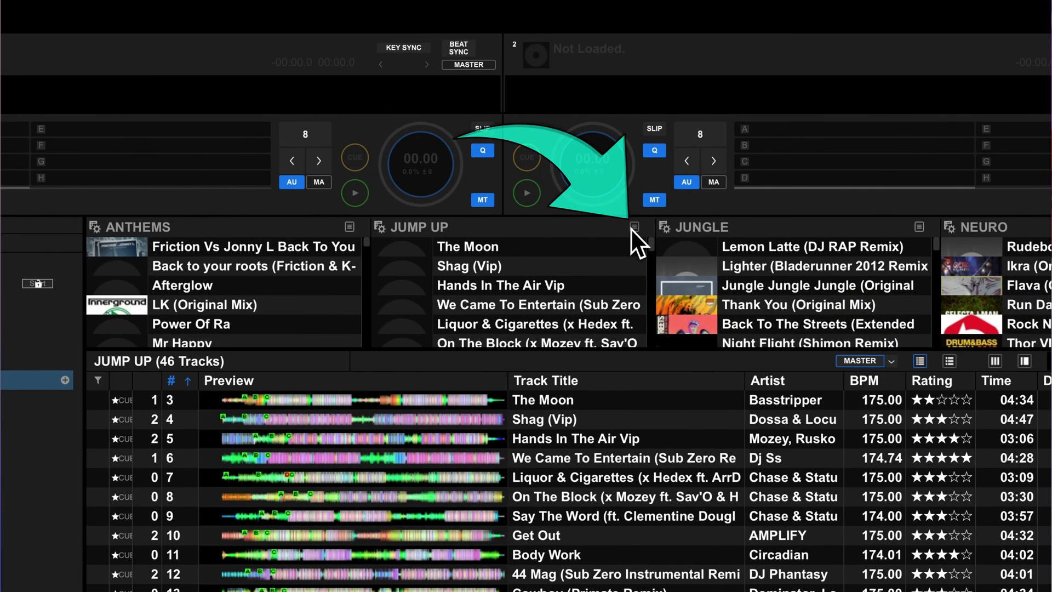
Sort the JUMP UP palette by Track Title, so it begins 2 Degrees (Remix), 44 Mag, Acid Bath.
{"action": "left_click", "coordinate": [633, 227]}
{"action": "mouse_move", "coordinate": [616, 237]}
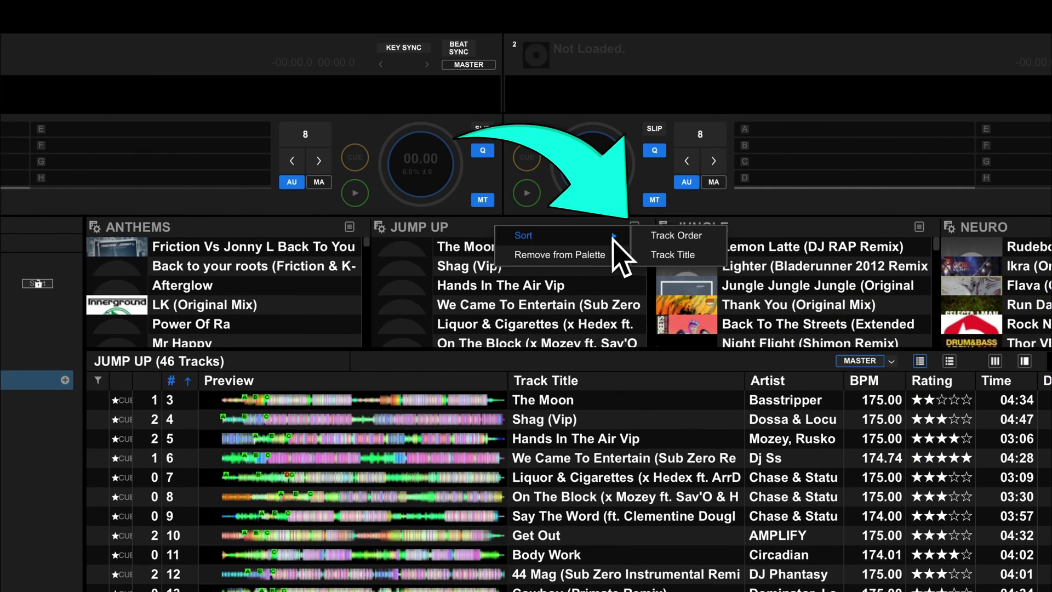
{"action": "left_click", "coordinate": [673, 255]}
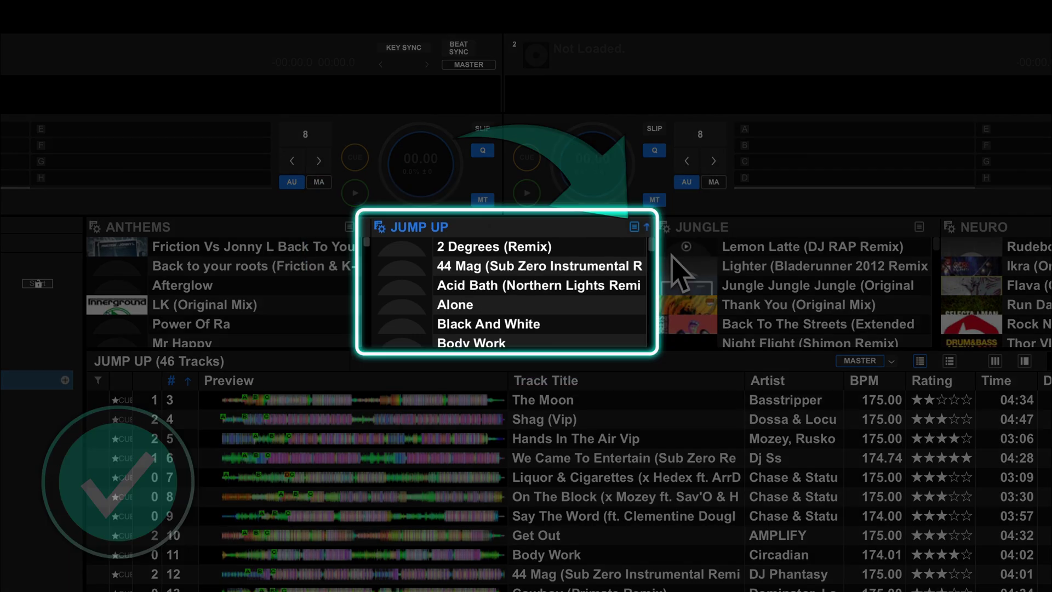